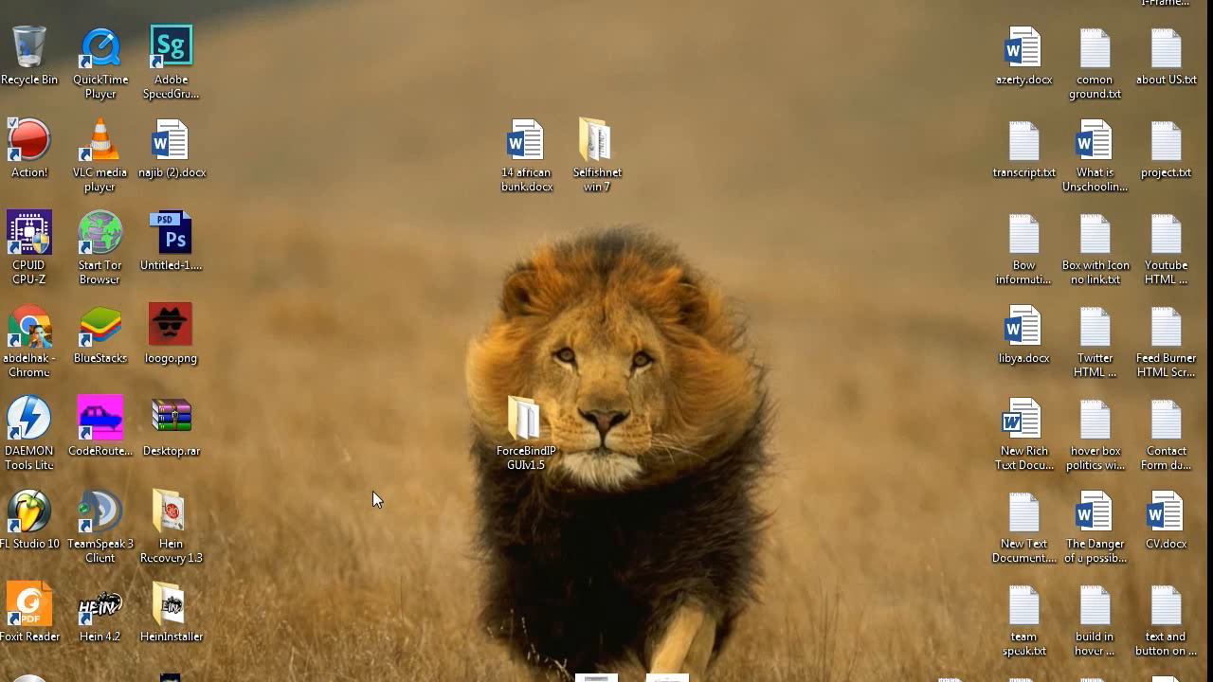
- Show the folders on Local Disk (D:) in a file window
left_click(451, 677)
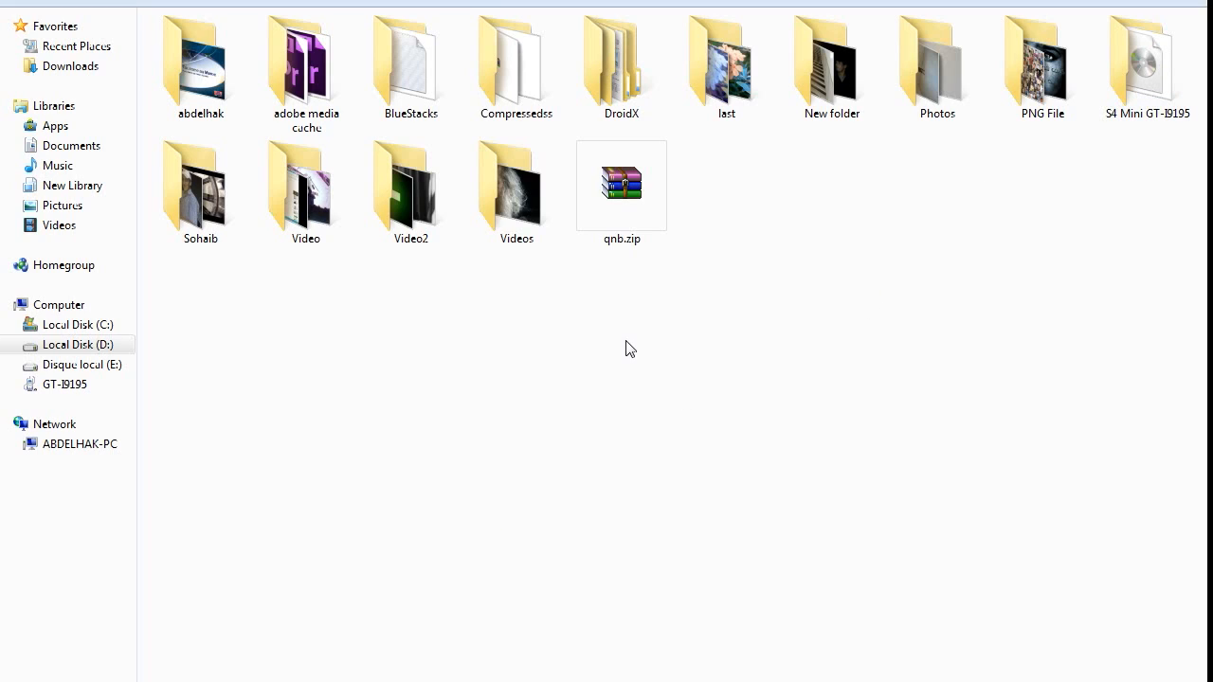
- Inside the S4 Mini GT-I9195 folder, point out Odin_v3.09, the CM13 files, the ClockworkMod archive and S4Mini_RootKit_v2.zip
double_click(1148, 86)
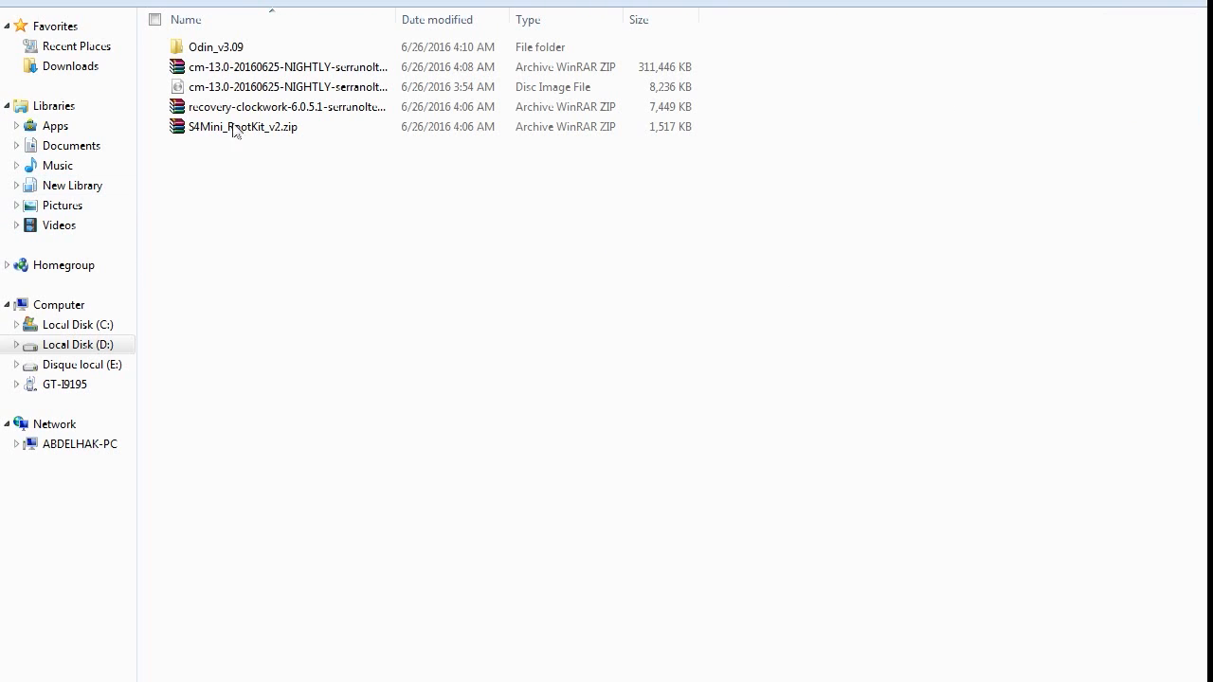
left_click(216, 47)
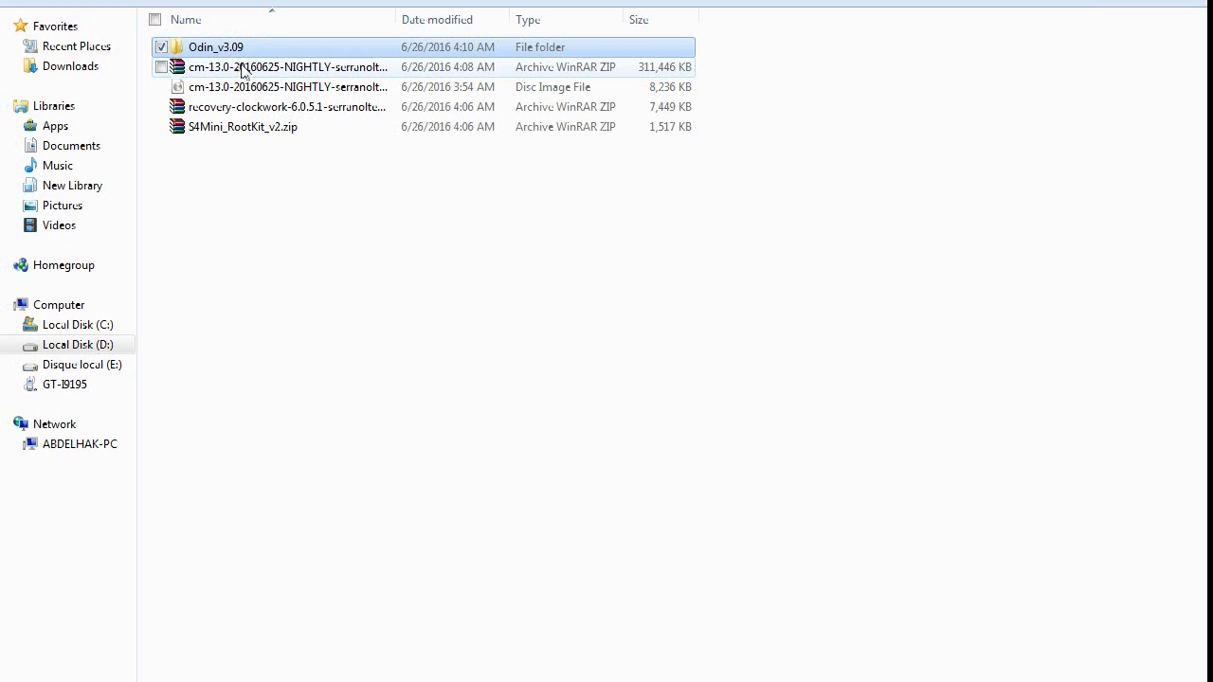
left_click(237, 68)
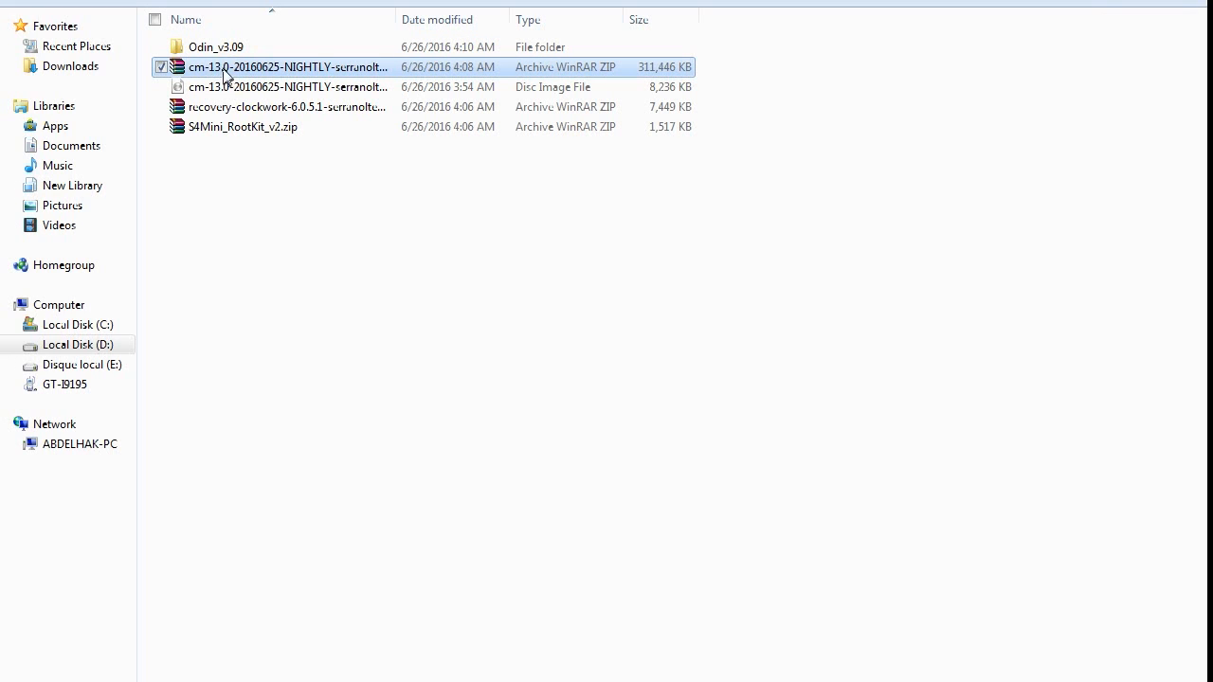
left_click(213, 88)
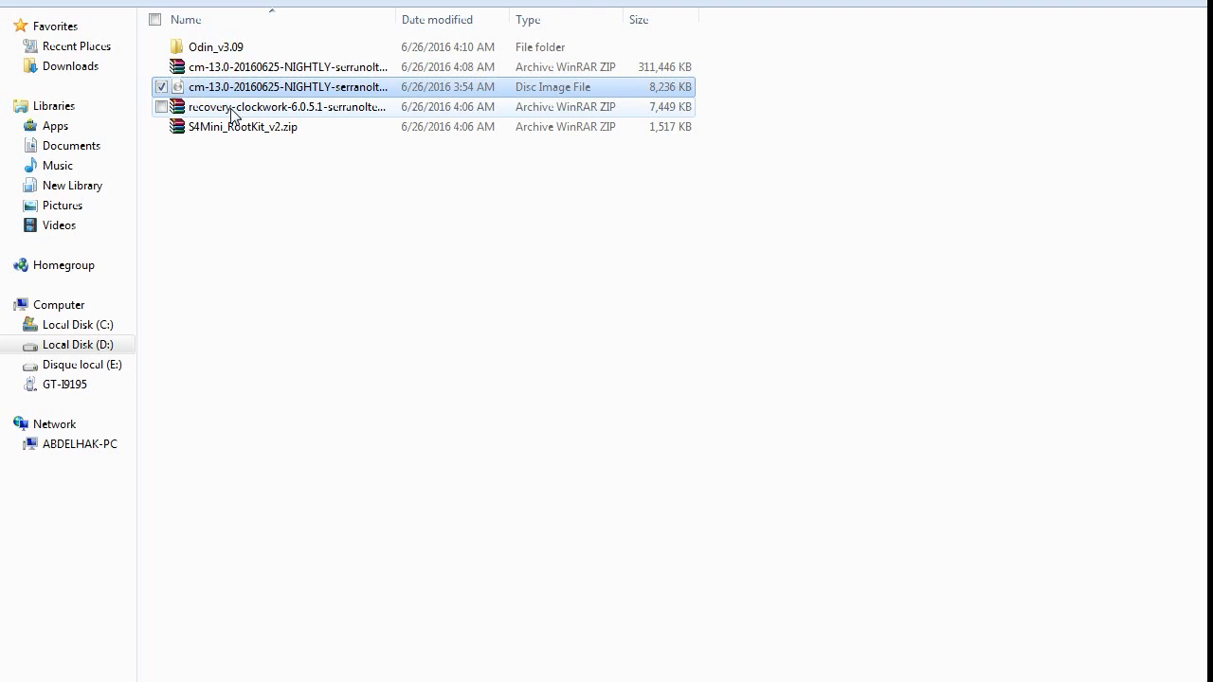
left_click(229, 107)
left_click(229, 129)
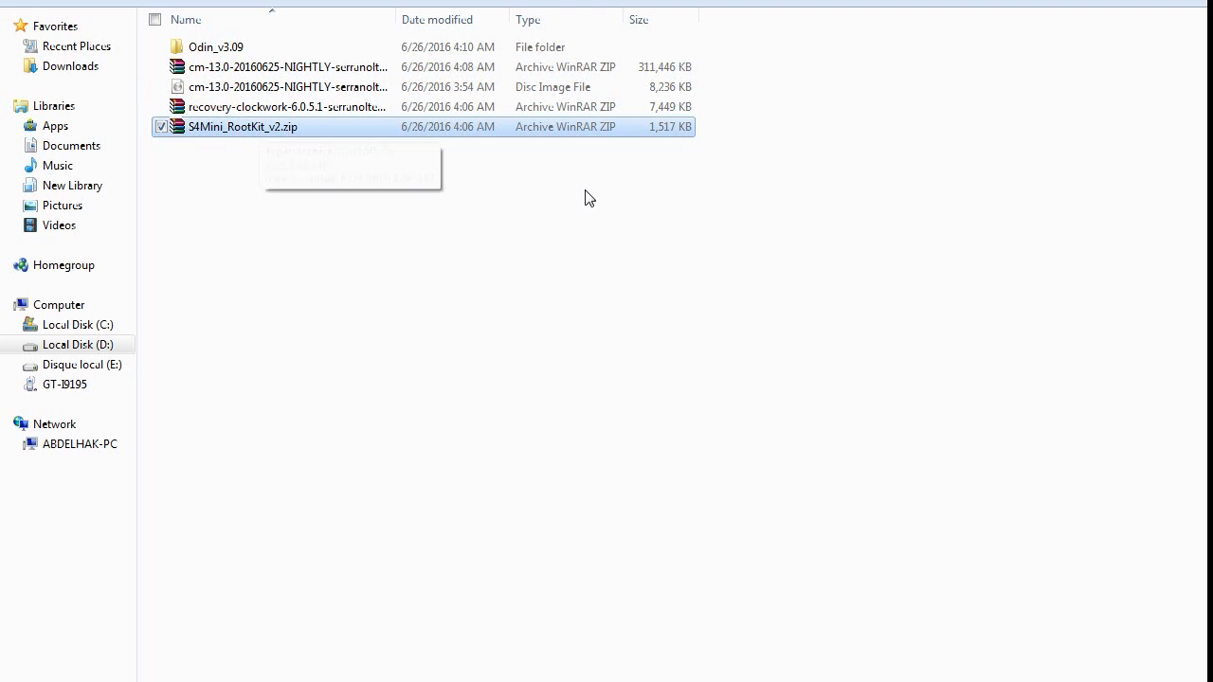
- Copy S4Mini_RootKit_v2.zip and paste it onto the GT-I9195 phone's Card storage
right_click(377, 129)
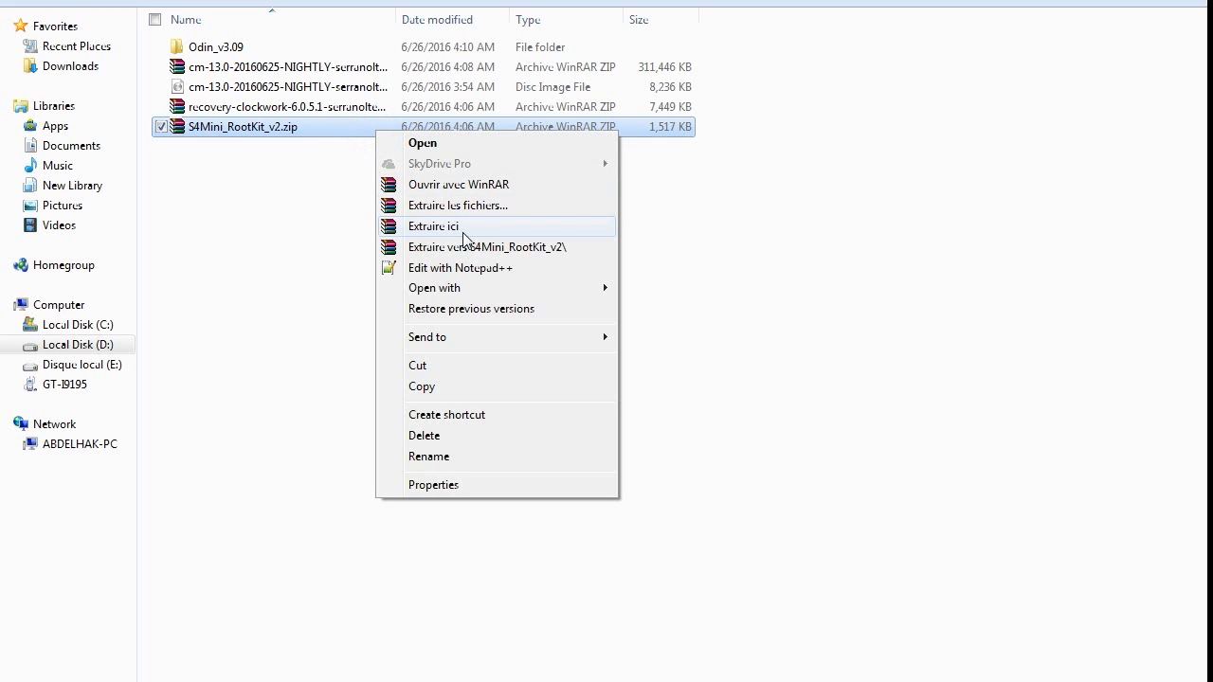
left_click(427, 387)
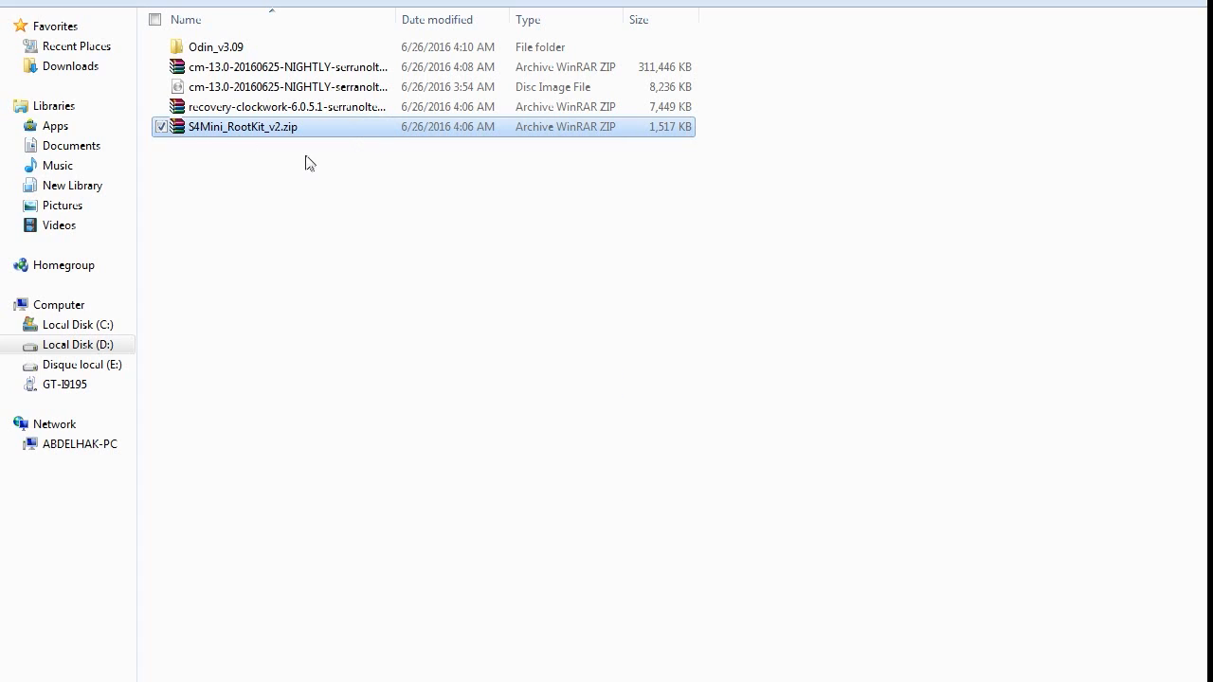
left_click(64, 384)
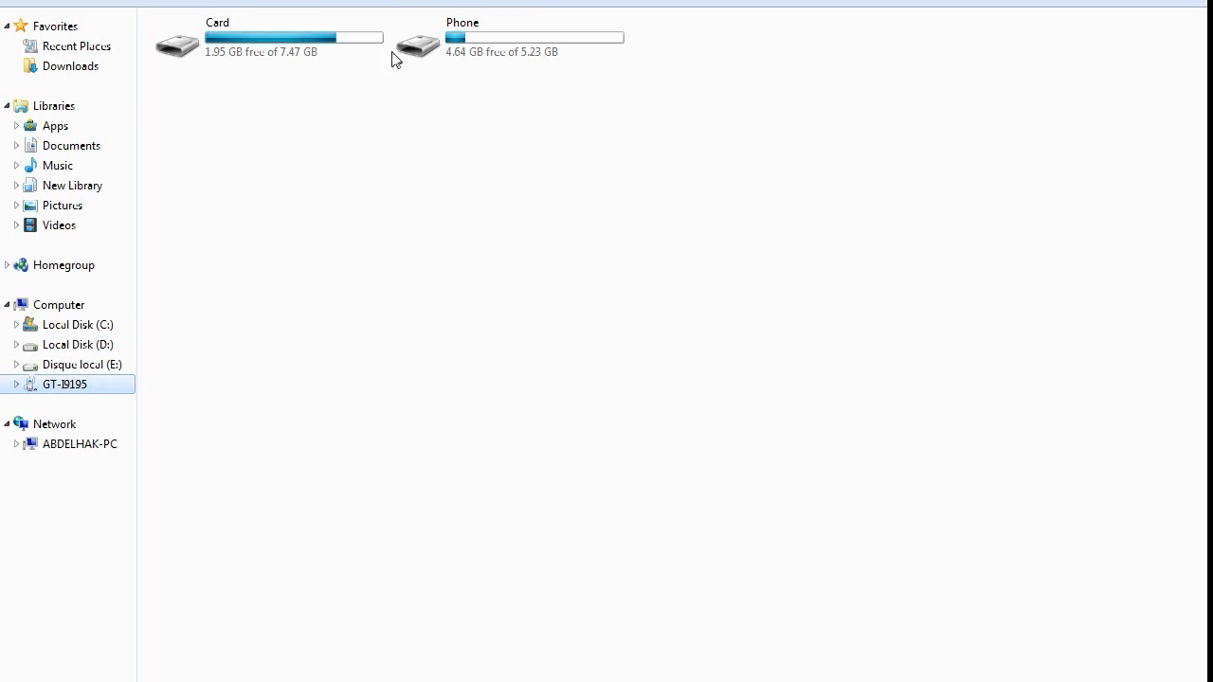
double_click(323, 44)
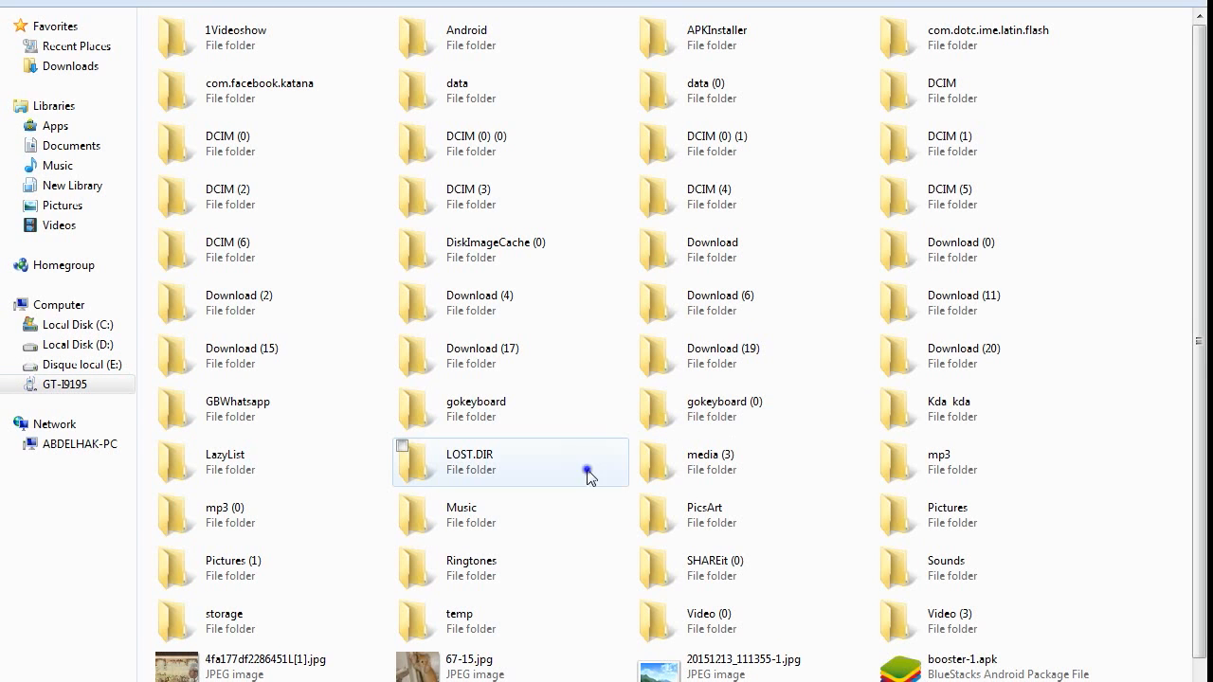
right_click(590, 472)
left_click(649, 624)
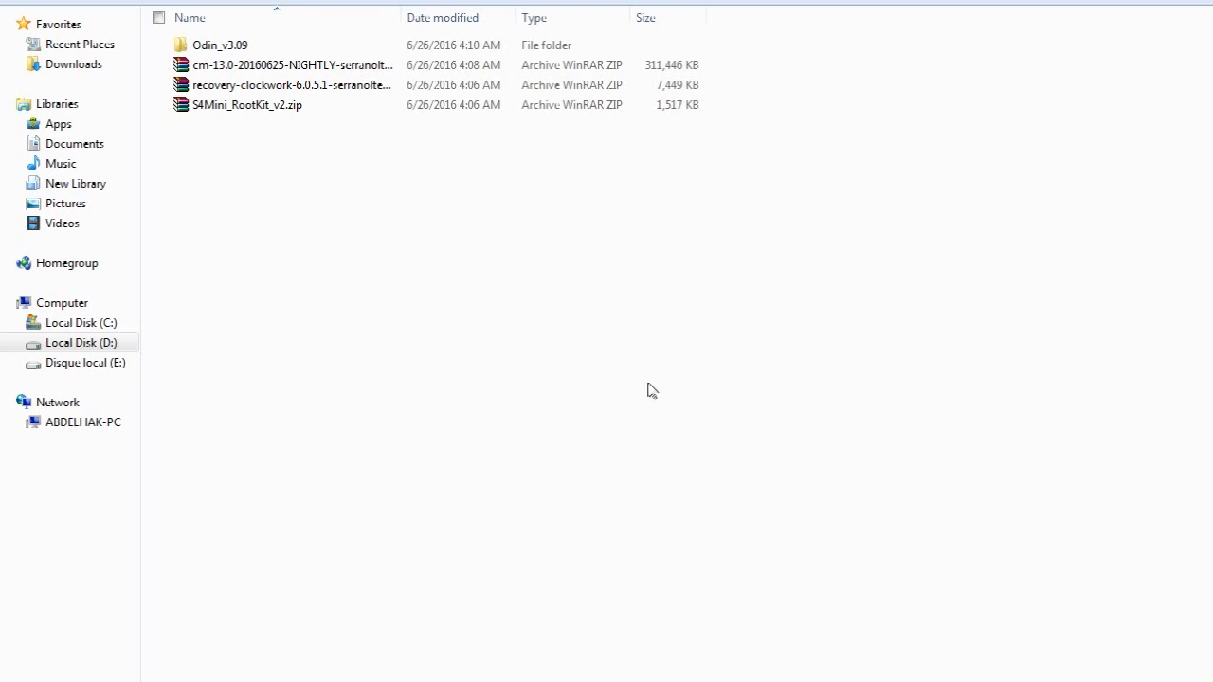
- Extract the recovery-clockwork zip here with WinRAR, then enter the Odin_v3.09 folder
right_click(280, 88)
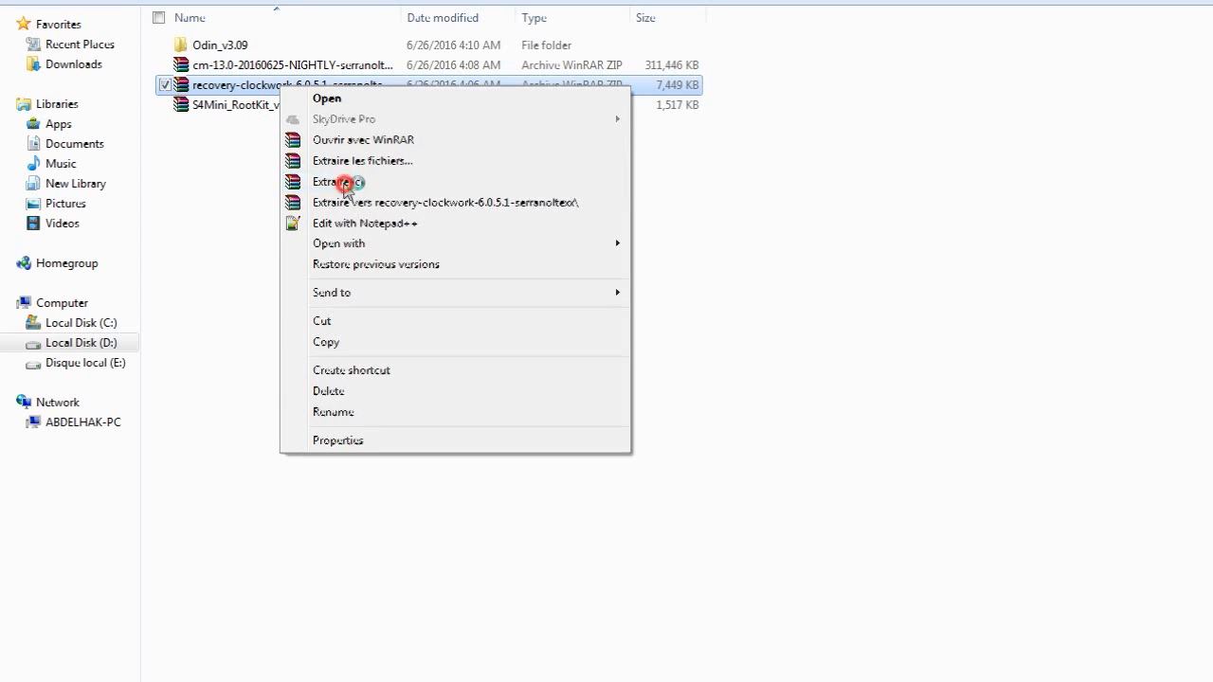
left_click(348, 186)
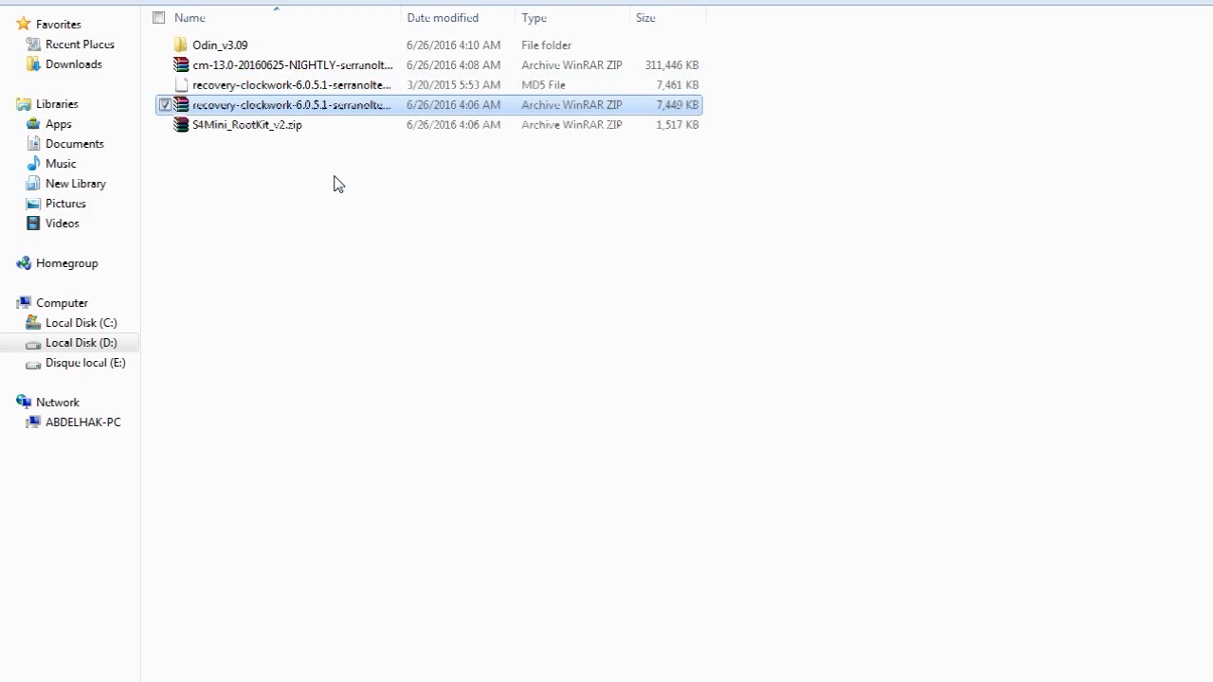
double_click(308, 46)
- Run Odin3 v3.09.exe as administrator so the phone is detected on COM5, and begin choosing the flash file
right_click(294, 44)
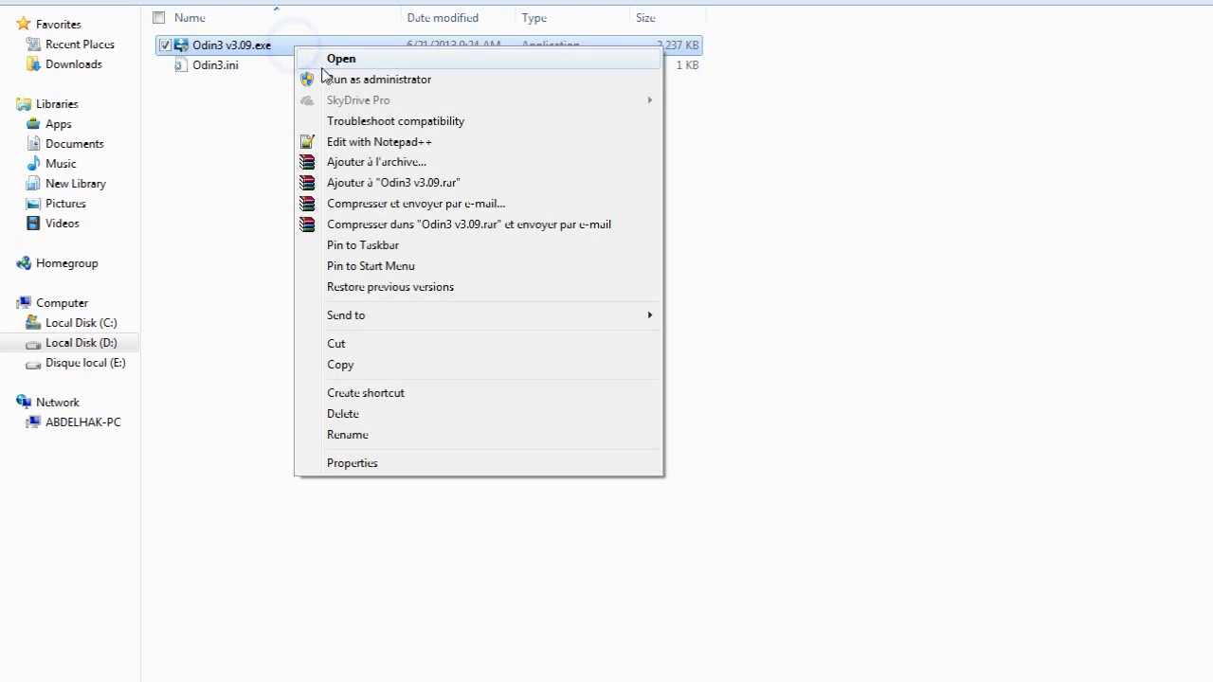
left_click(363, 83)
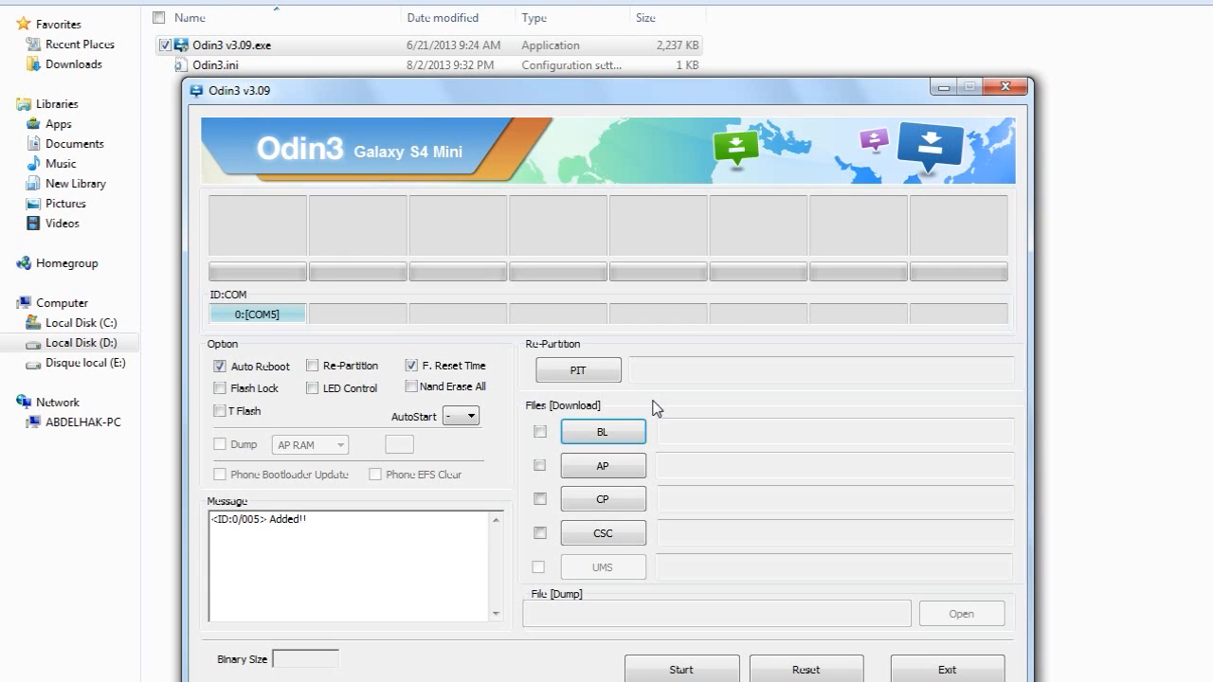
left_click_drag(684, 104, 699, 40)
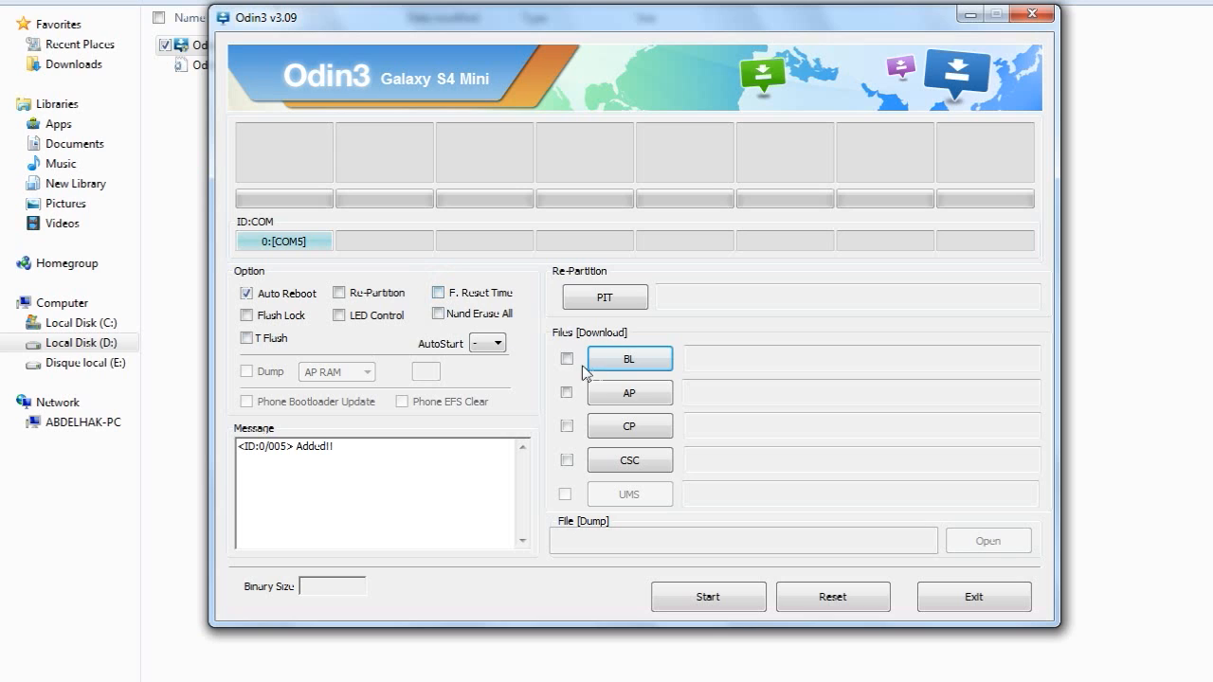
left_click(653, 399)
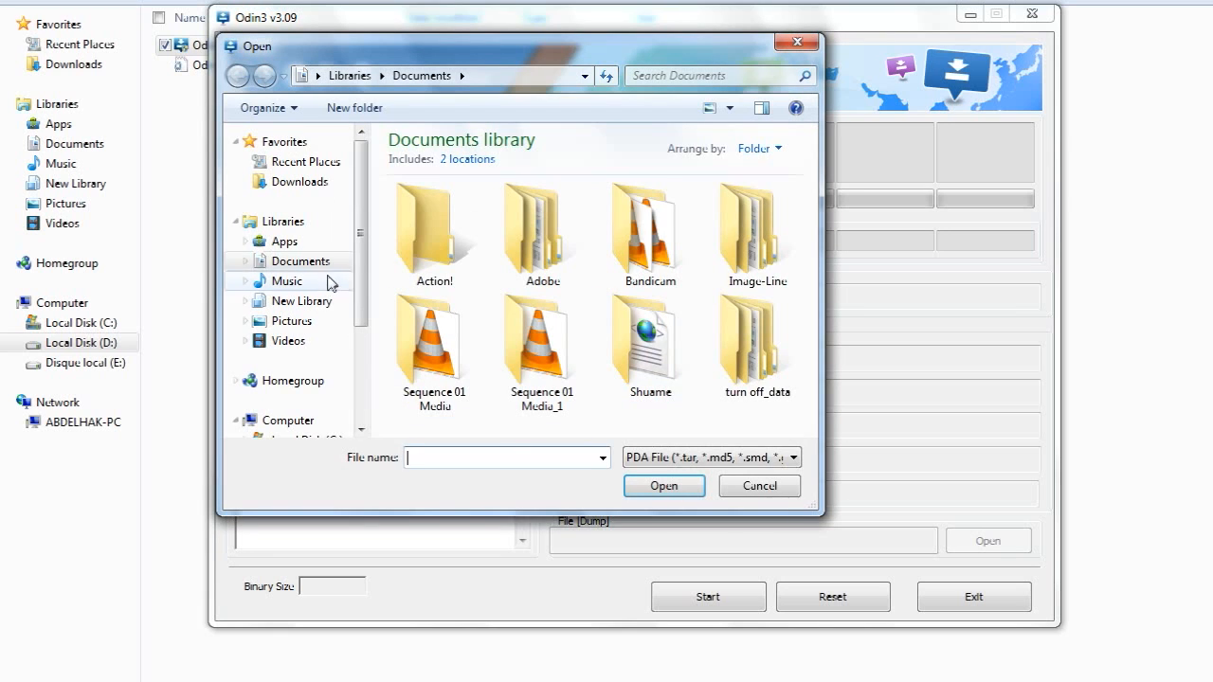
scroll(369, 261, "down", 4)
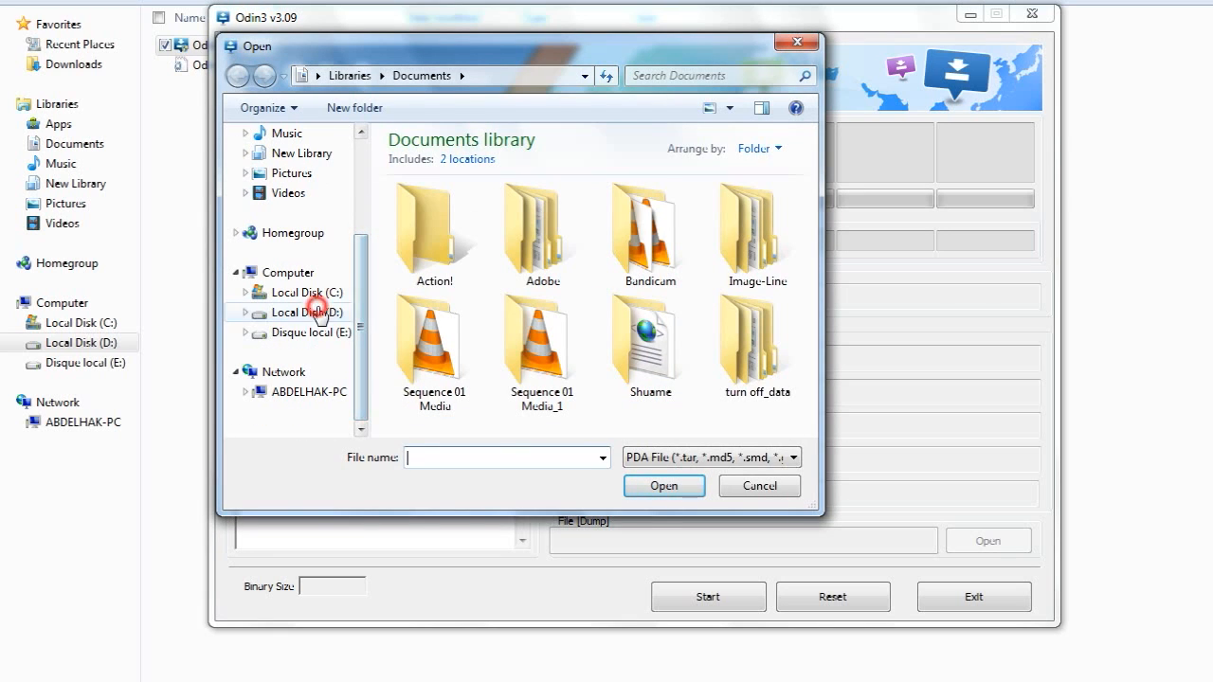
- Load the recovery-clockwork .tar.md5 from D:\S4 Mini GT-I9195 as Odin's AP file
left_click(307, 312)
left_click_drag(811, 237, 813, 272)
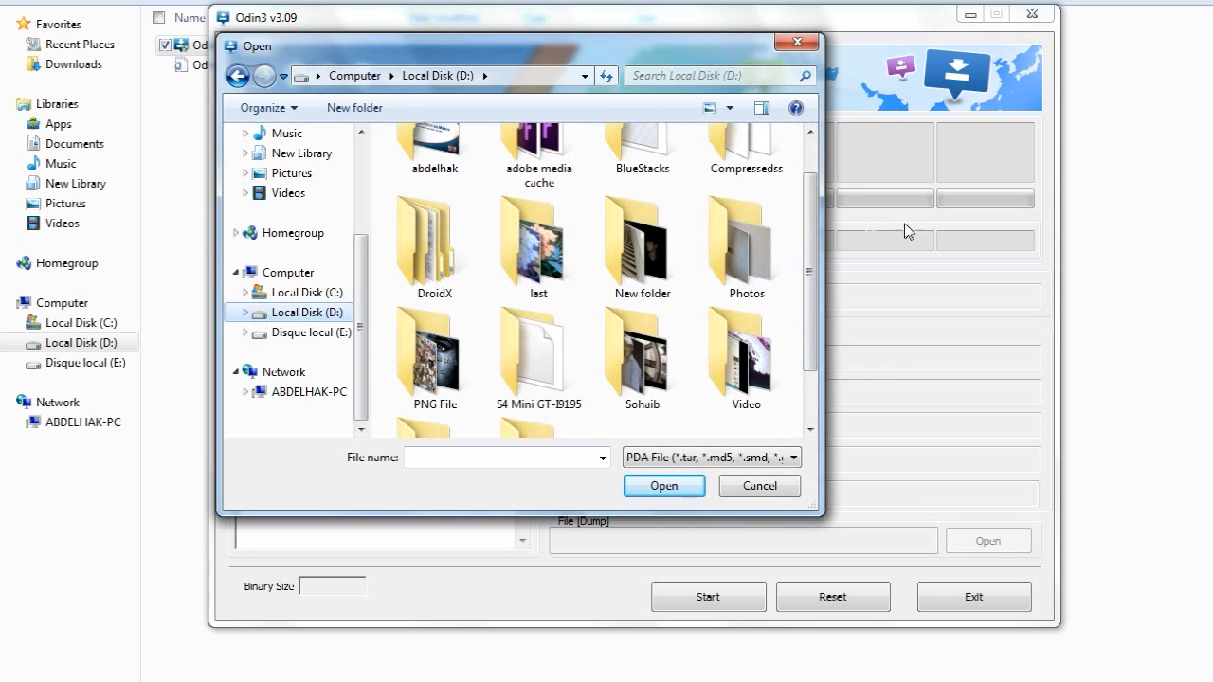
left_click_drag(811, 237, 808, 311)
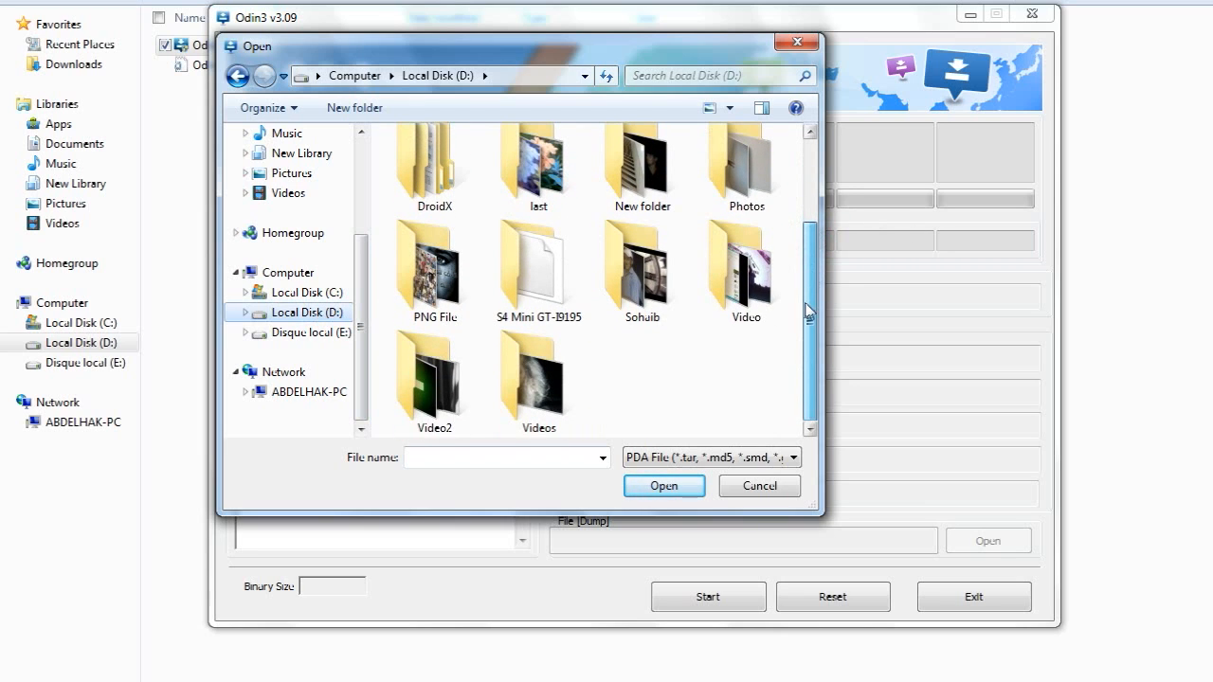
double_click(538, 275)
left_click(449, 183)
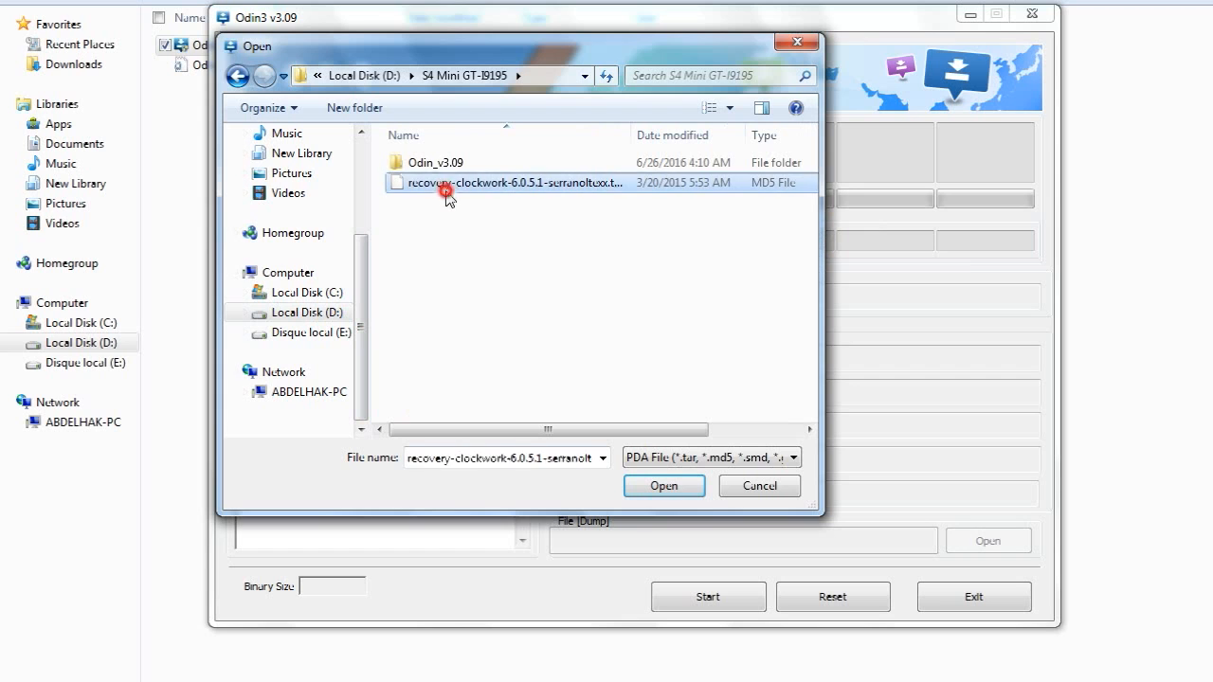
left_click(663, 486)
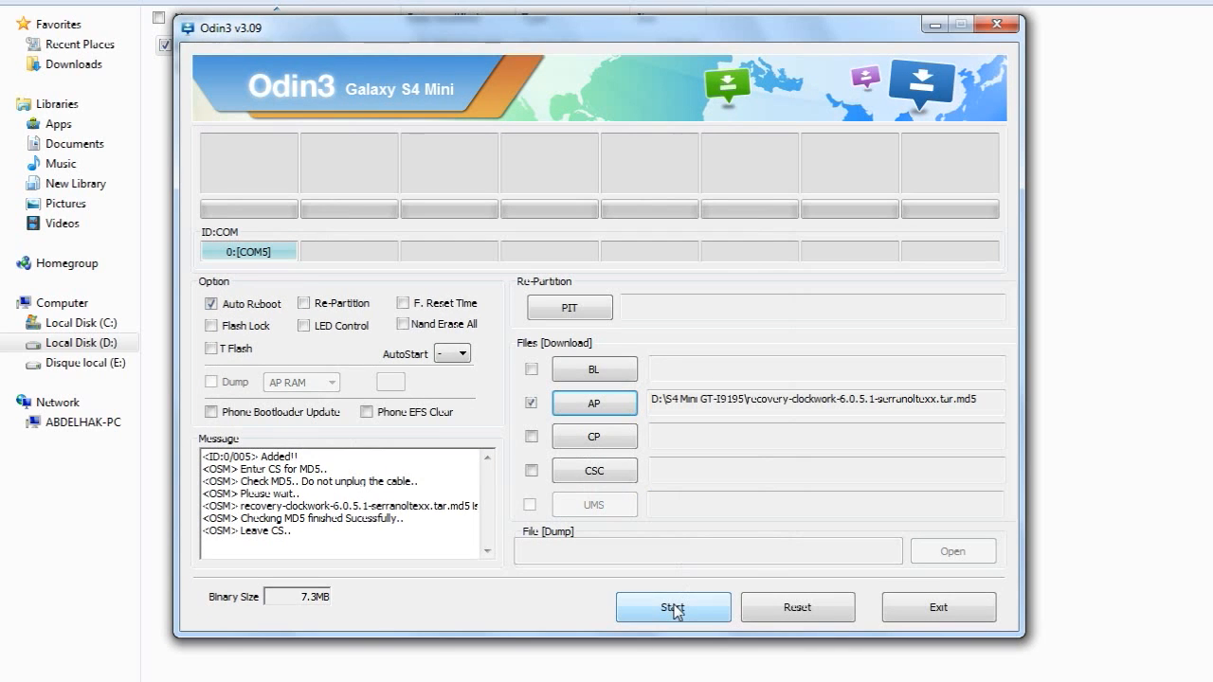
- Start flashing the MD5-verified ClockworkMod recovery to the phone
left_click(673, 608)
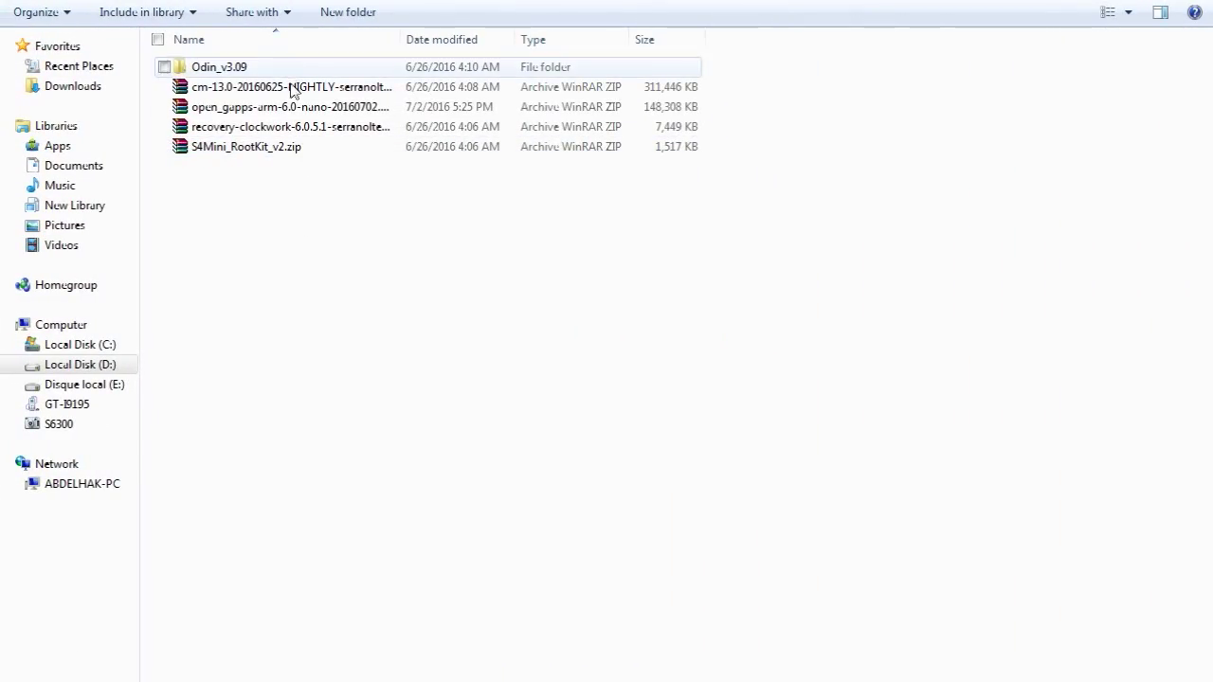
- Copy the cm-13.0 NIGHTLY and open_gapps zips together and go to the GT-I9195 phone
left_click(292, 88)
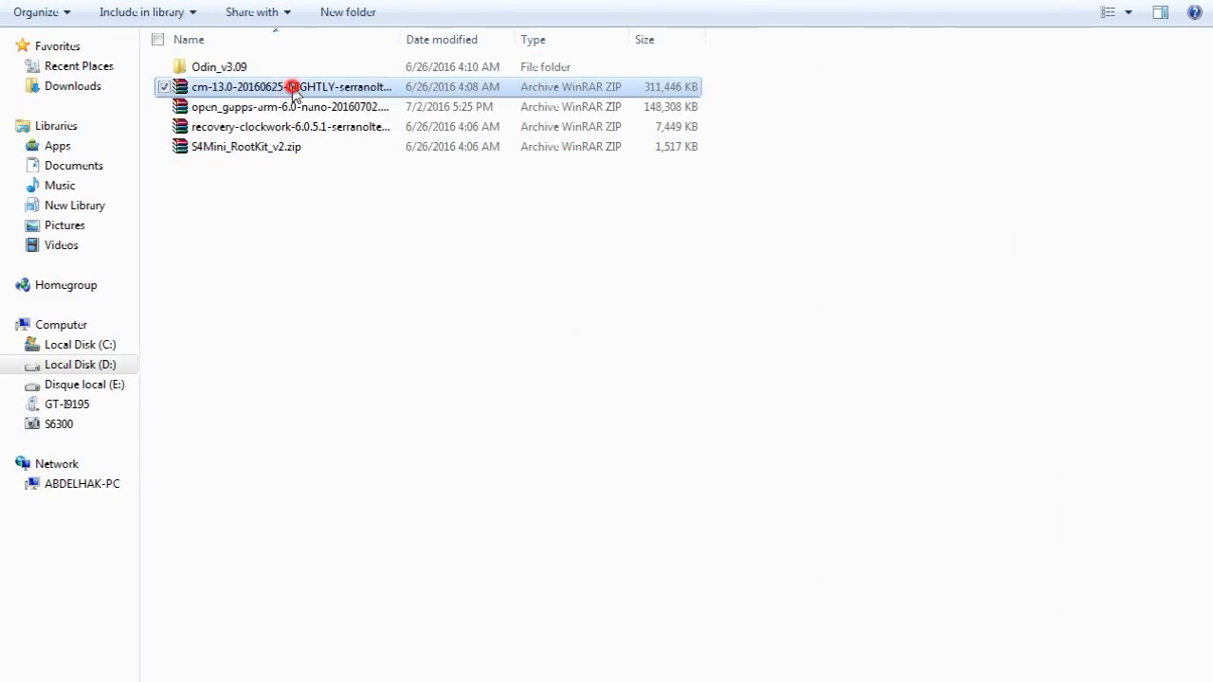
left_click(303, 106, "ctrl")
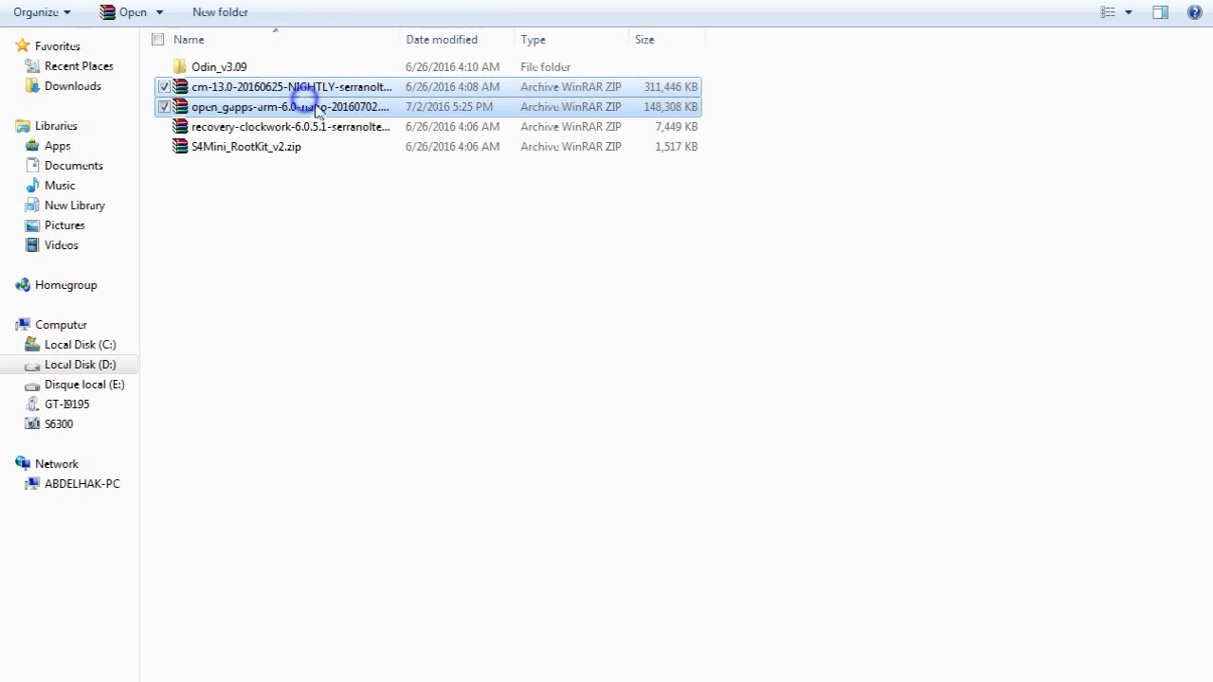
right_click(304, 106)
left_click(351, 397)
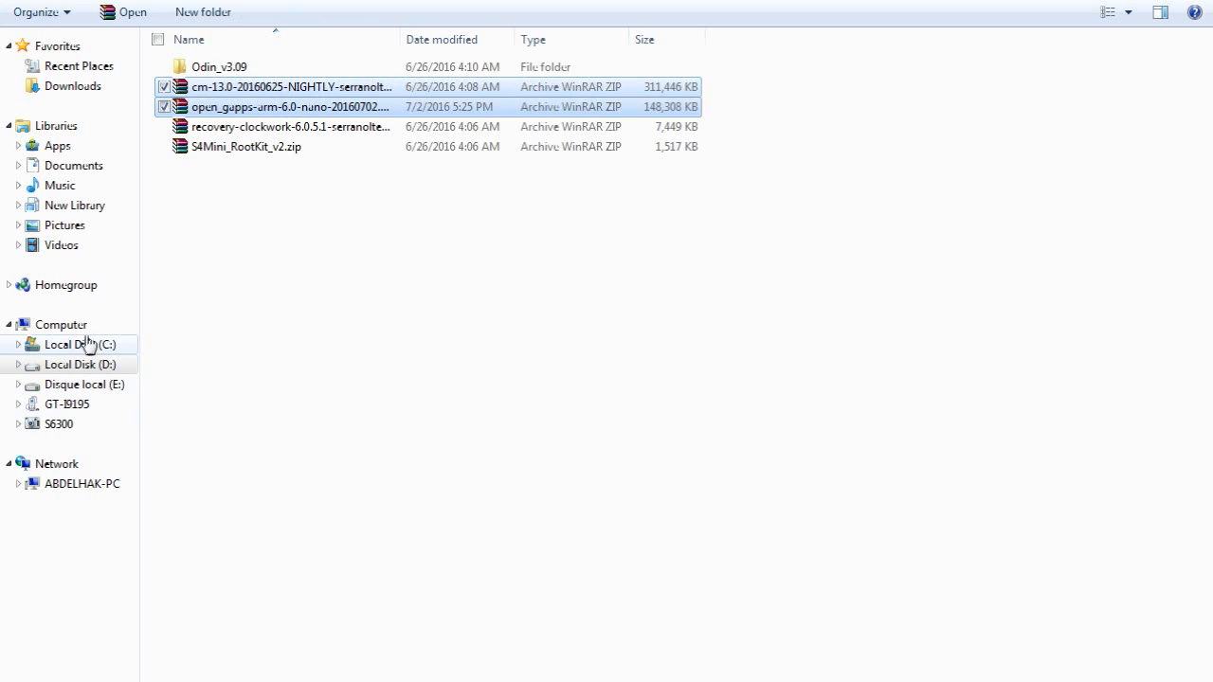
left_click(67, 405)
- Paste the CM13 and GApps zips into GT-I9195 > storage > root
double_click(249, 62)
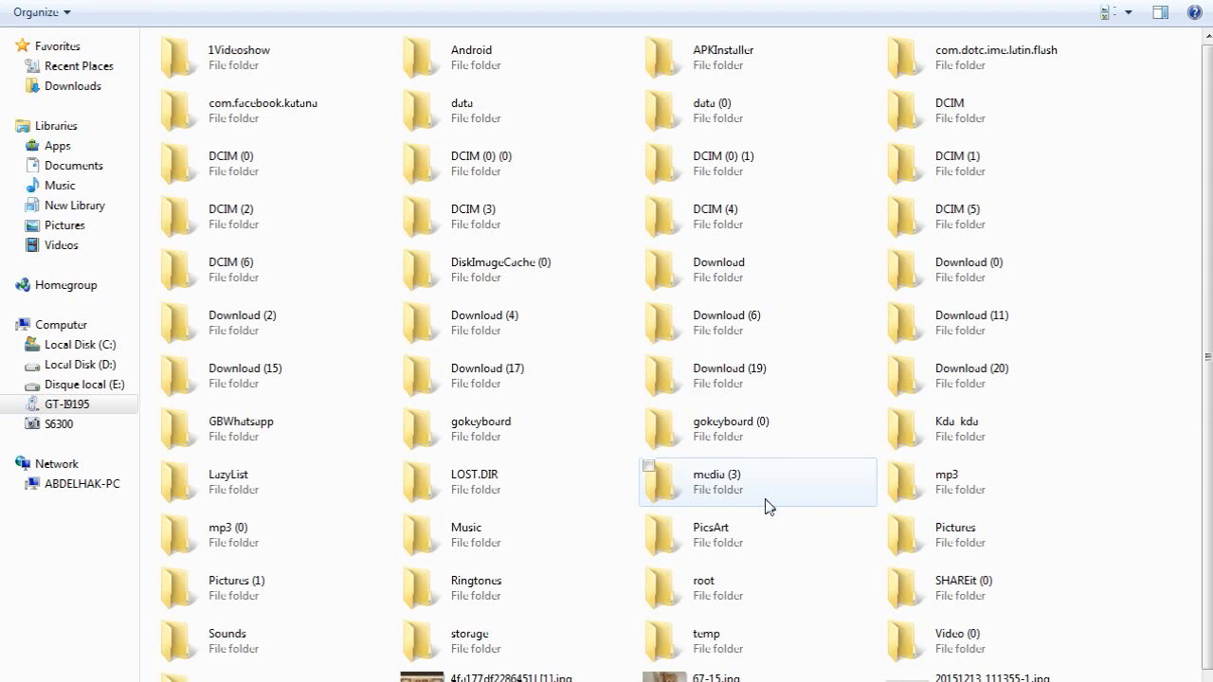
double_click(739, 594)
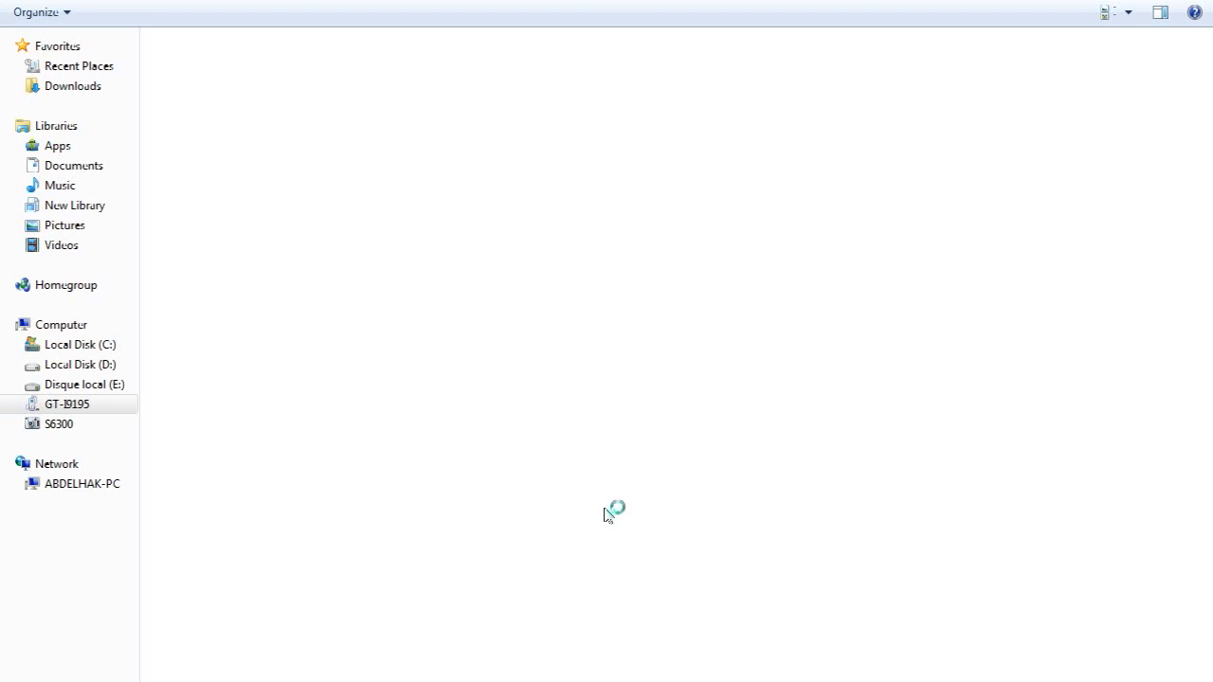
right_click(339, 169)
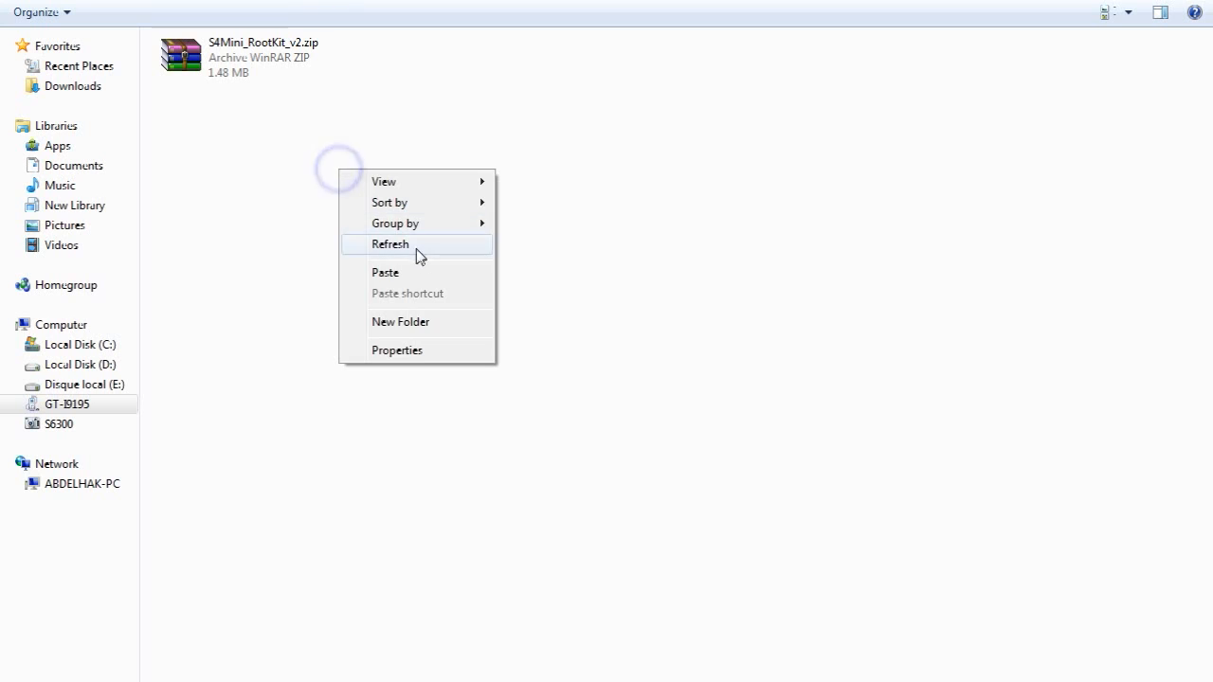
left_click(428, 274)
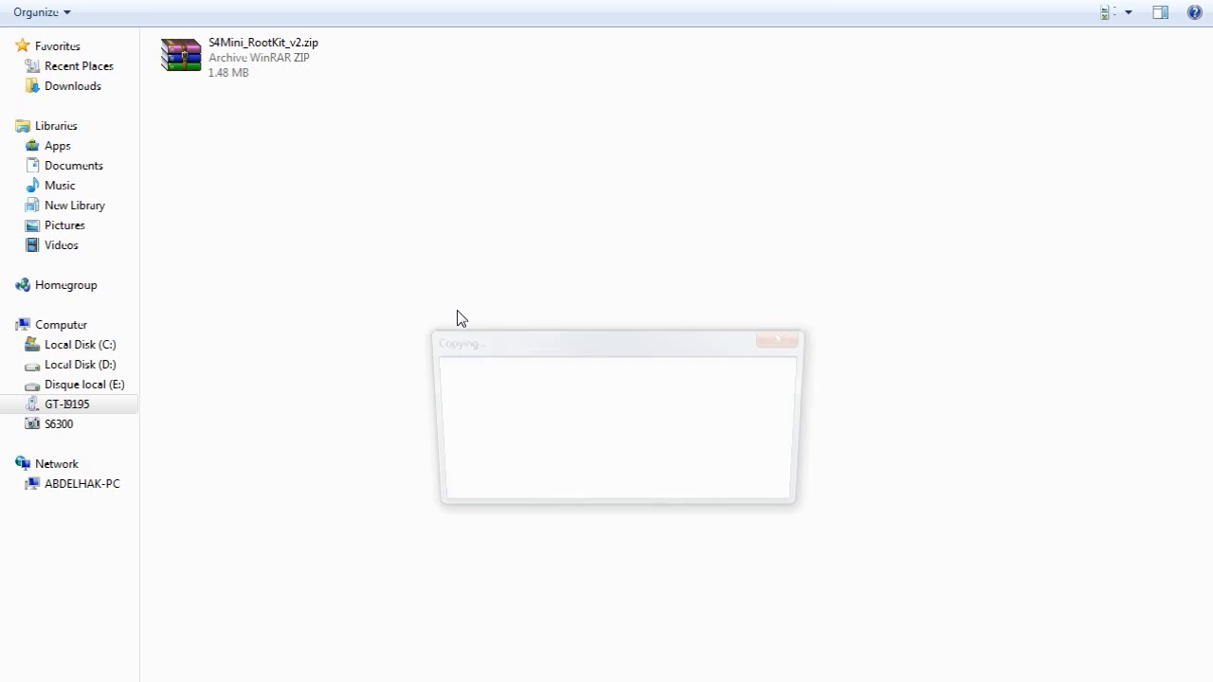